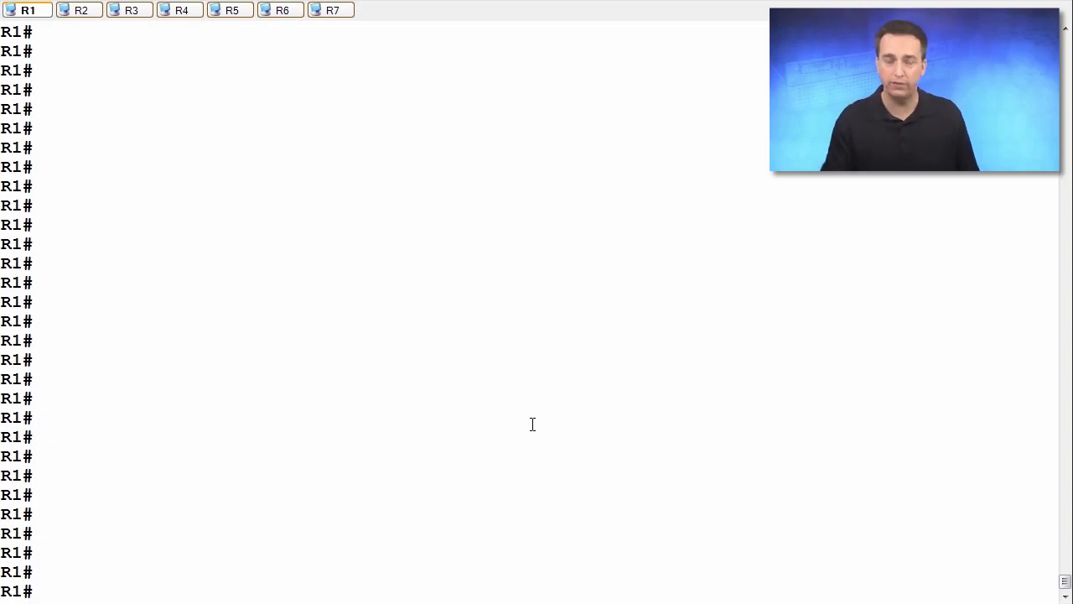
type("show ")
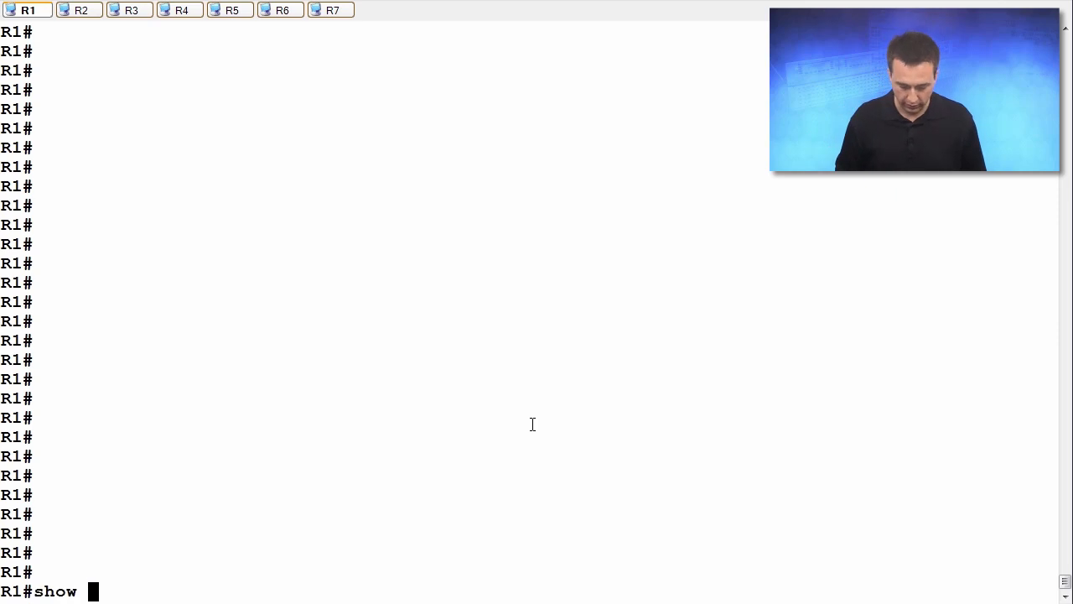
type("i")
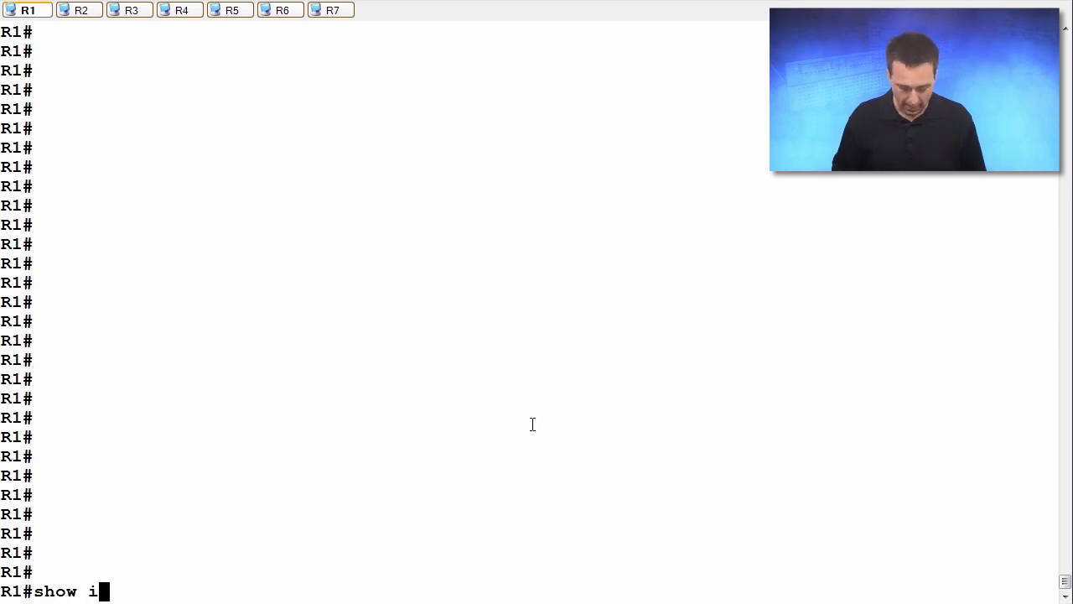
type("p cah")
- Run show ip cache on R1, which reports an empty routing cache with 0 entries
key("Tab")
key("BackSpace")
type("c")
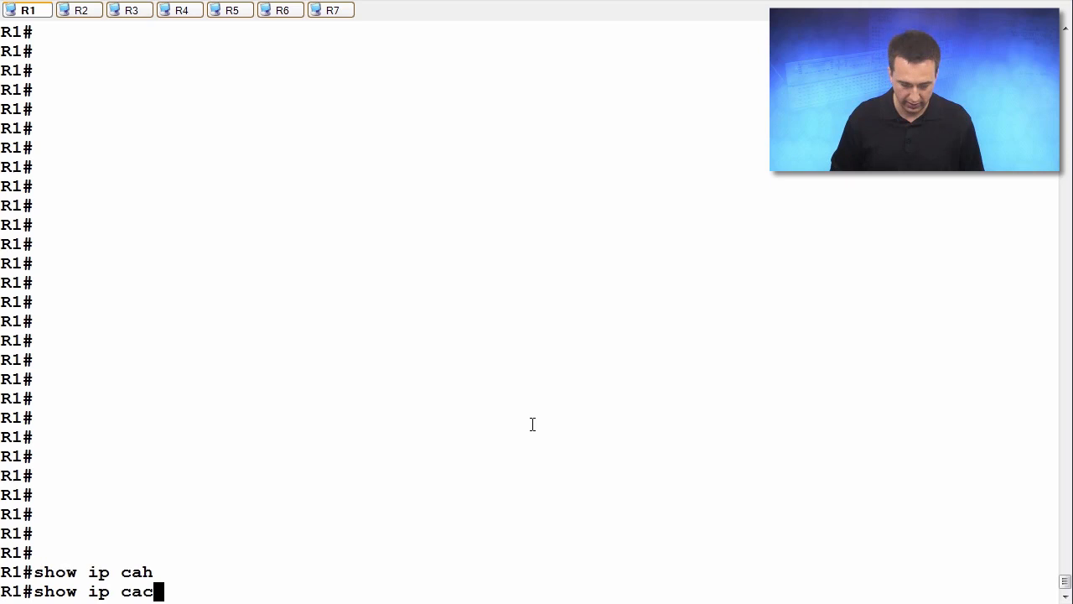
type("he")
key("Return")
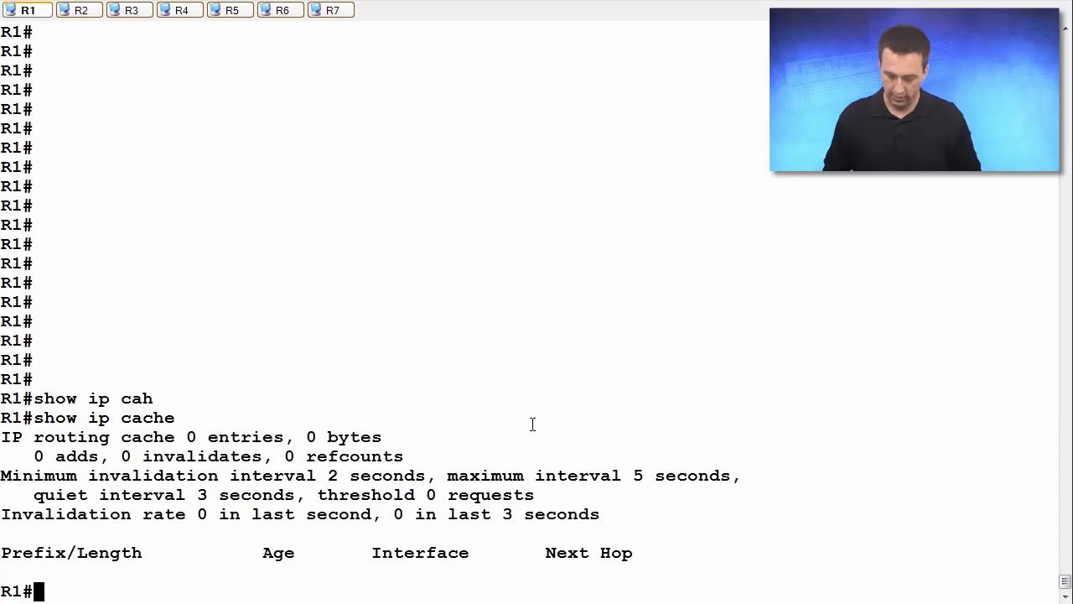
- Run show ip cef and page through R1's IPv4 CEF table, then recall it for editing
key("Return")
key("Return")
key("Return")
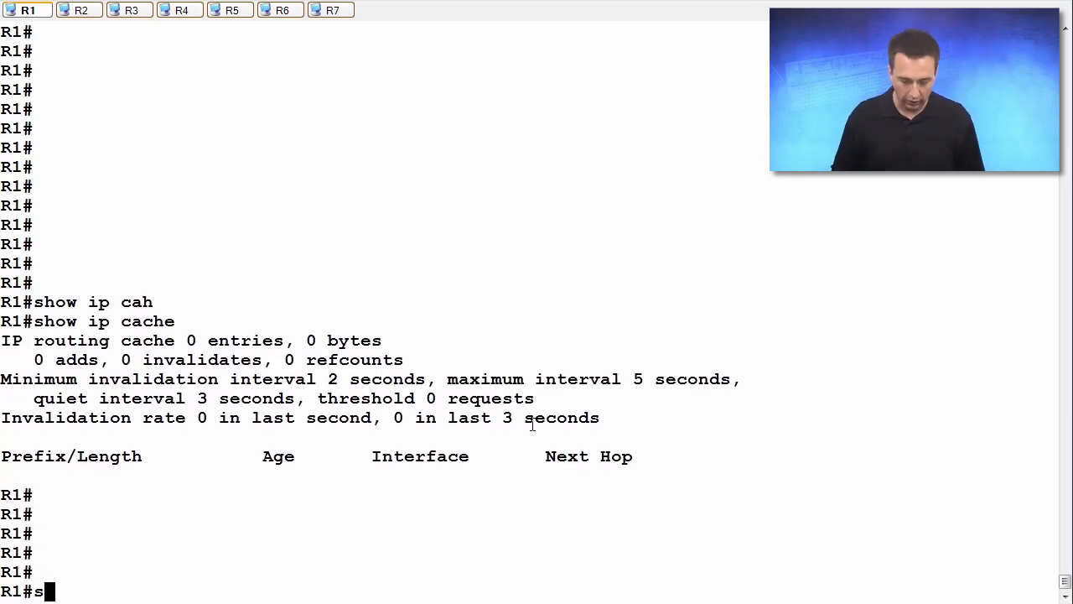
type("show ip ")
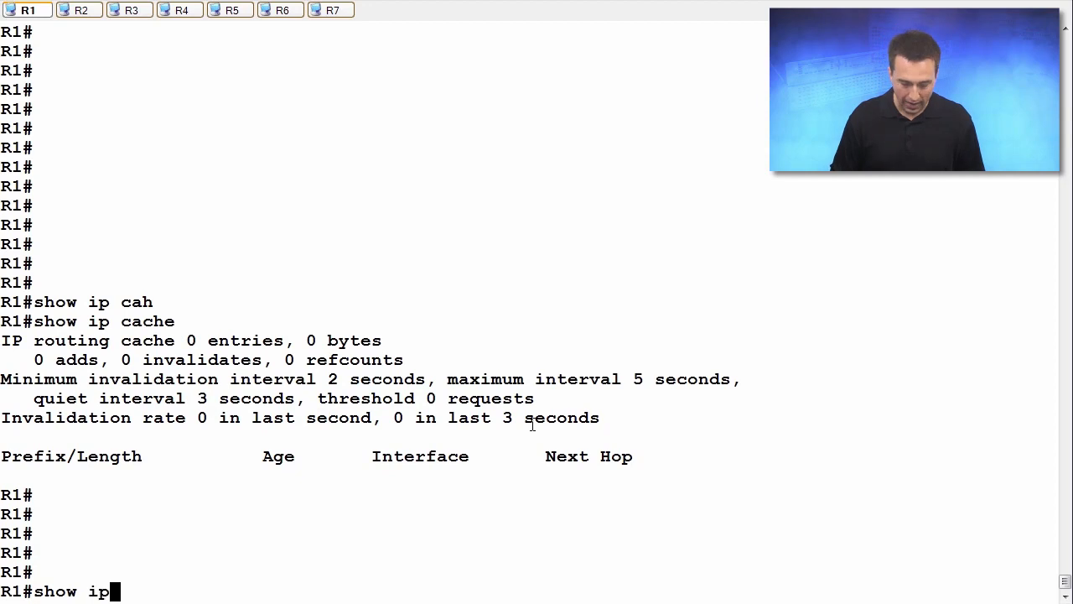
type("cef")
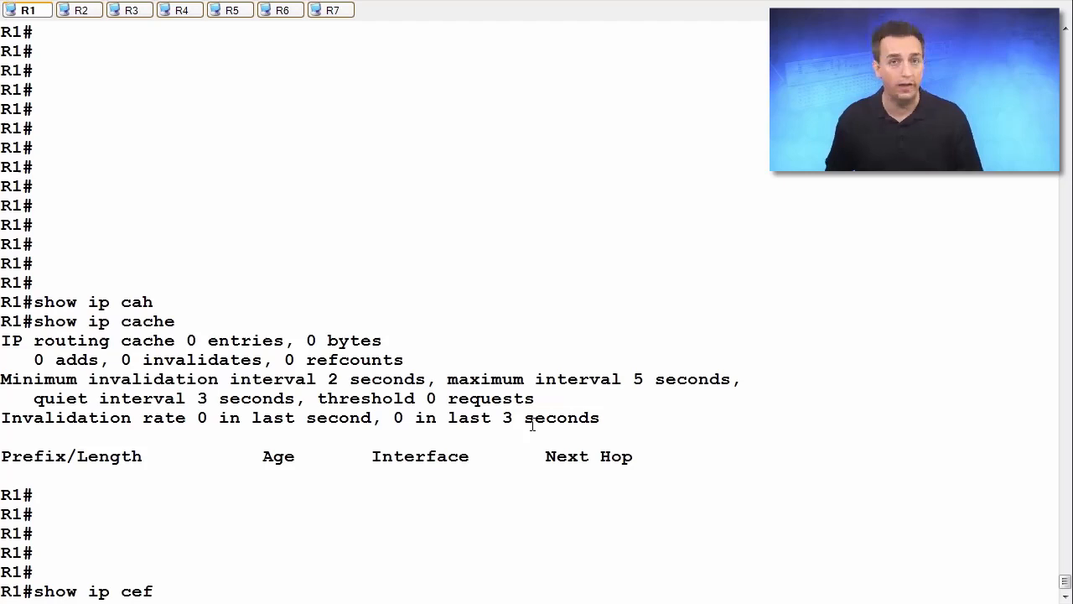
key("Return")
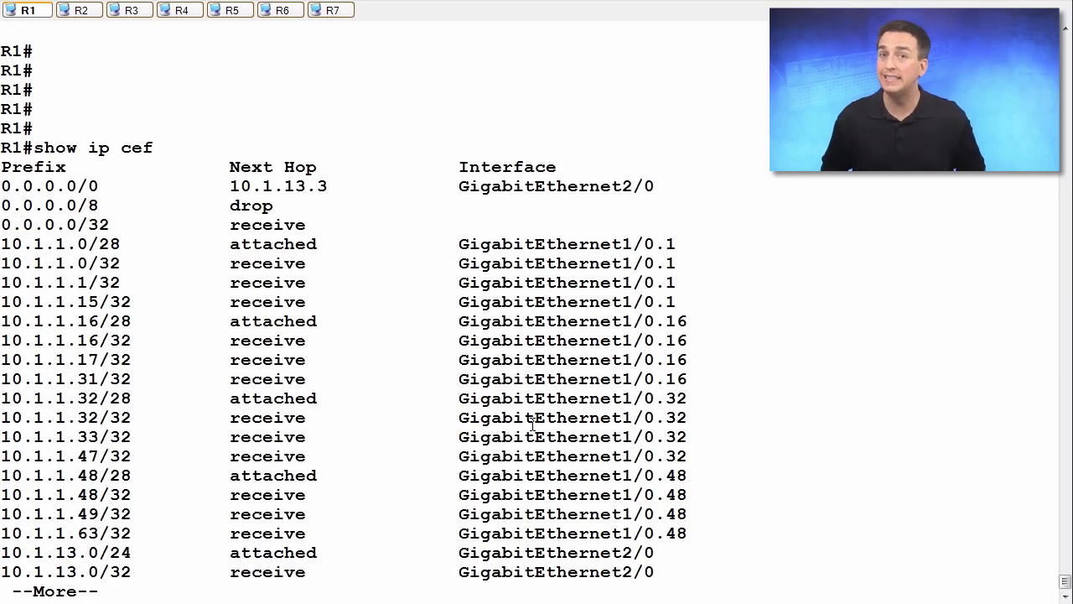
key("space")
key("space")
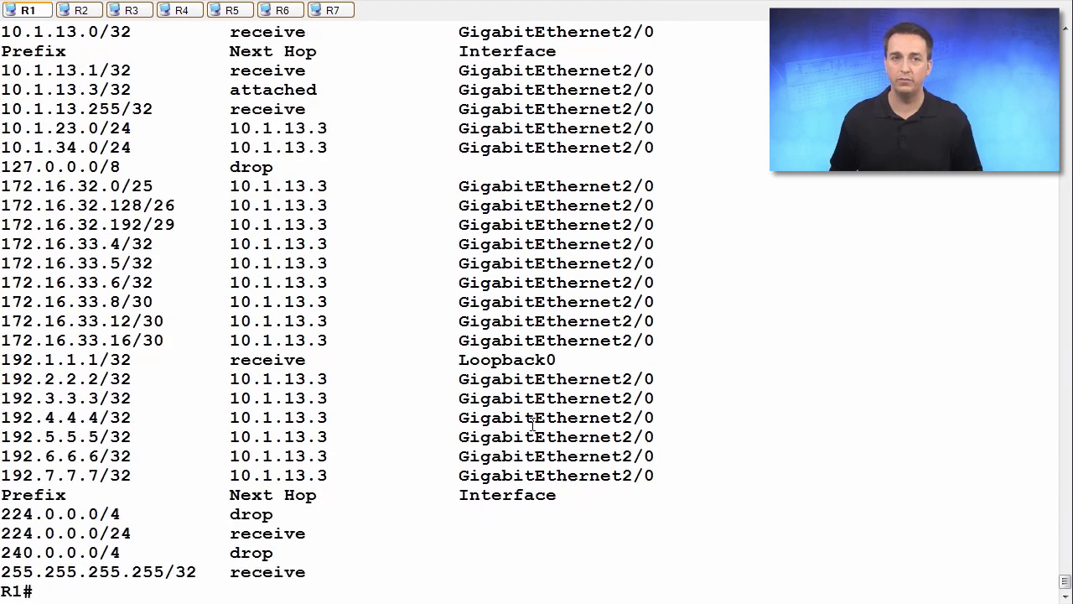
key("Up")
key("Left")
key("Left")
key("Left")
key("Left")
key("Left")
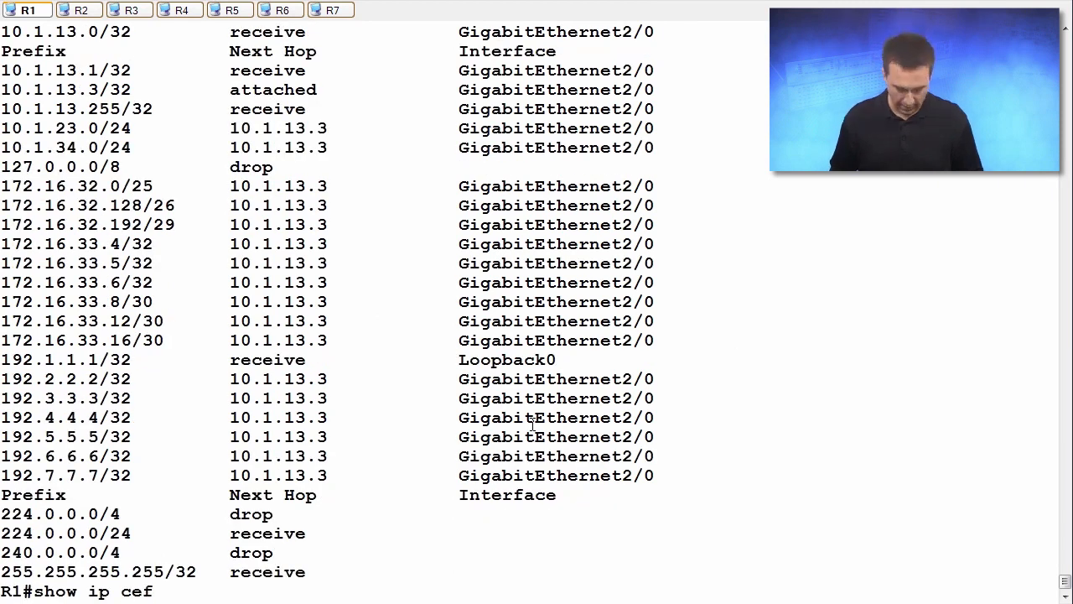
type("v6")
- Run show ipv6 cef and page to the final FE80::/10 and FF00::/8 entries
key("Return")
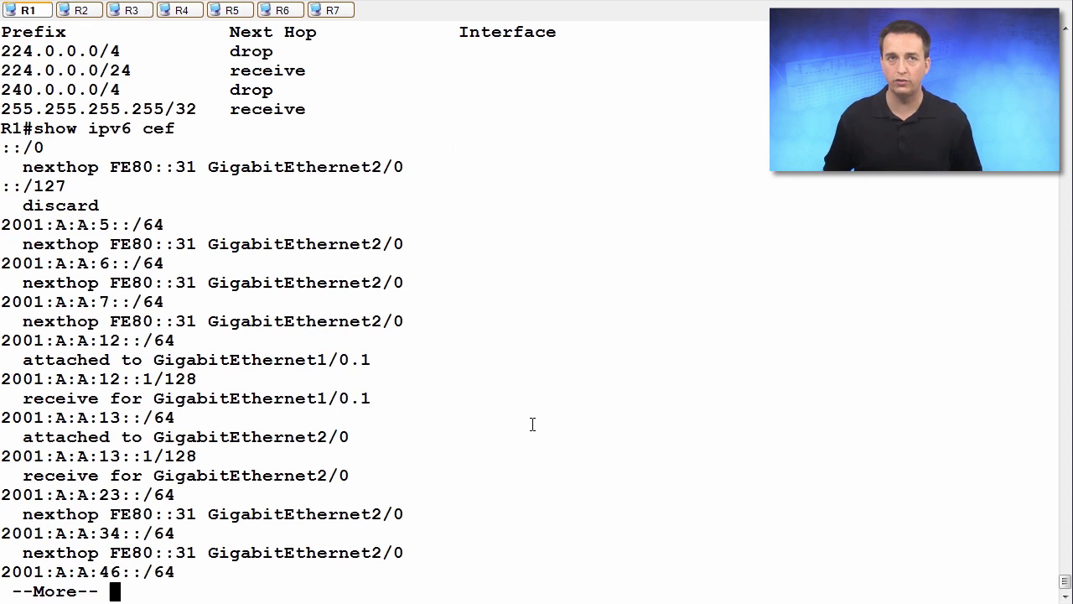
key("space")
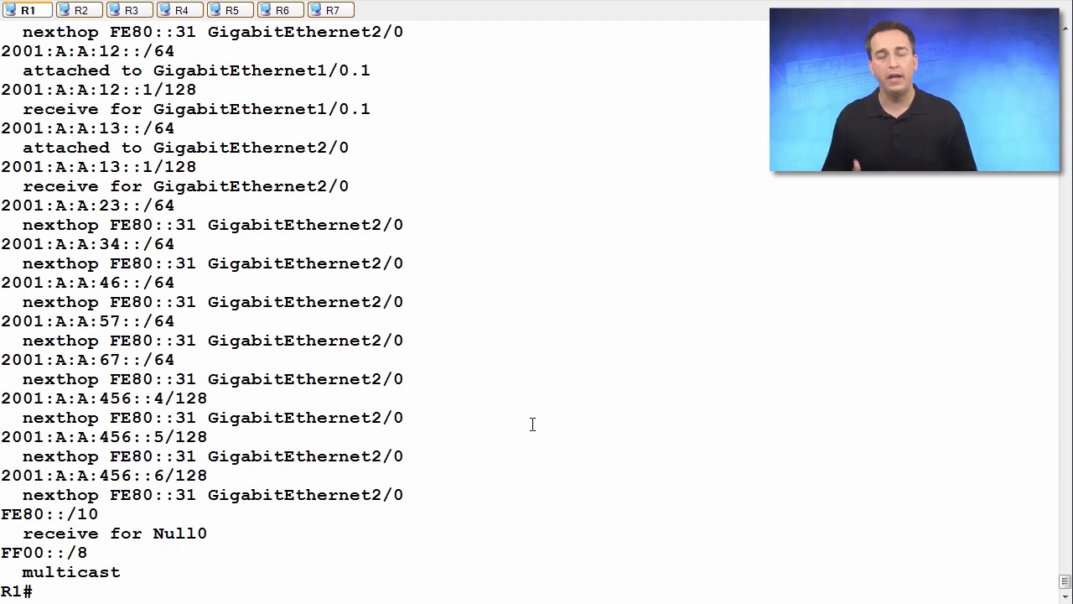
type("show ip cef")
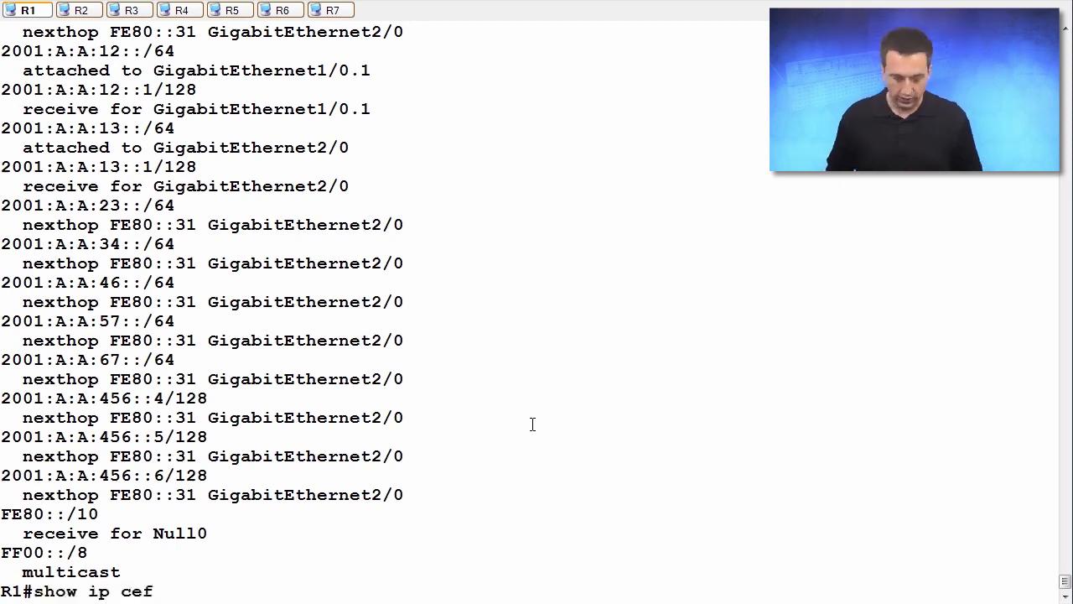
- Rerun show ip cef and page to the end of the IPv4 CEF table at 255.255.255.255/32
key("Return")
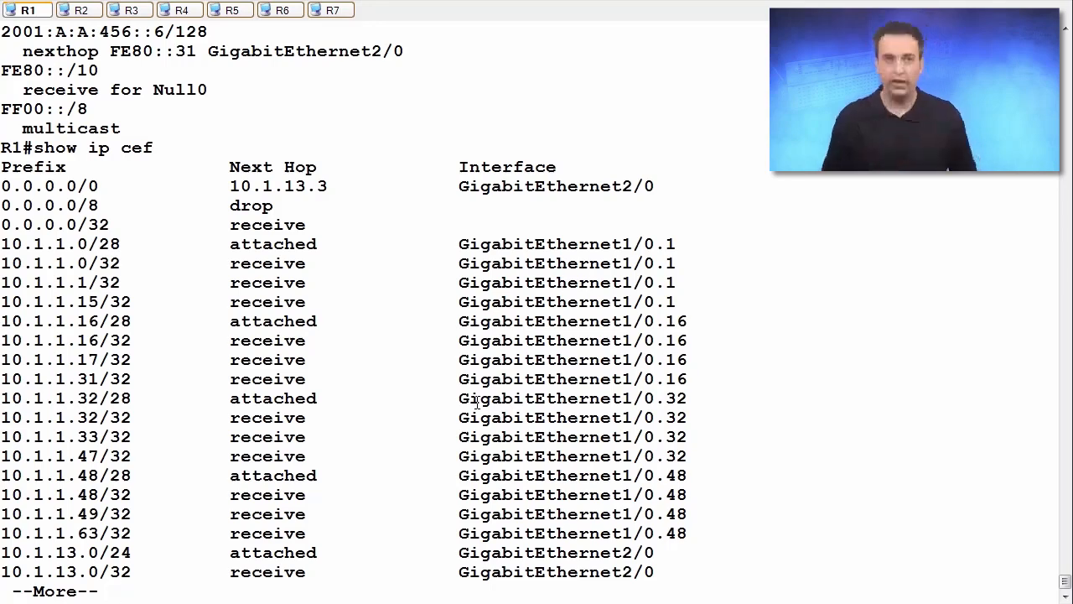
key("space")
key("space")
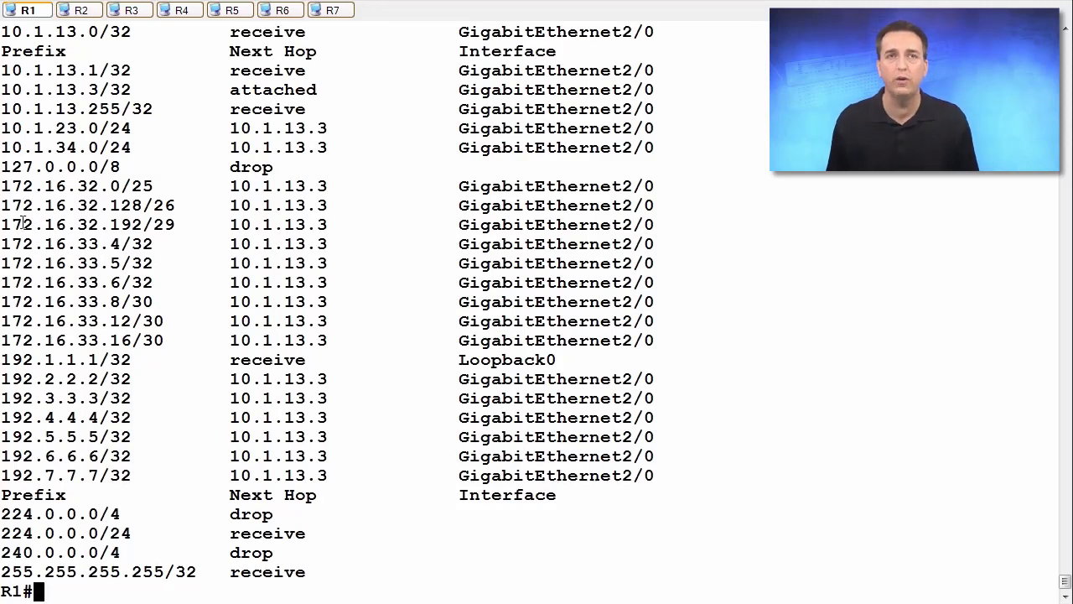
- Highlight the 172.16.32.192/29 row's prefix, next hop 10.1.13.3 and interface GigabitEthernet2/0
left_click_drag(3, 225, 183, 225)
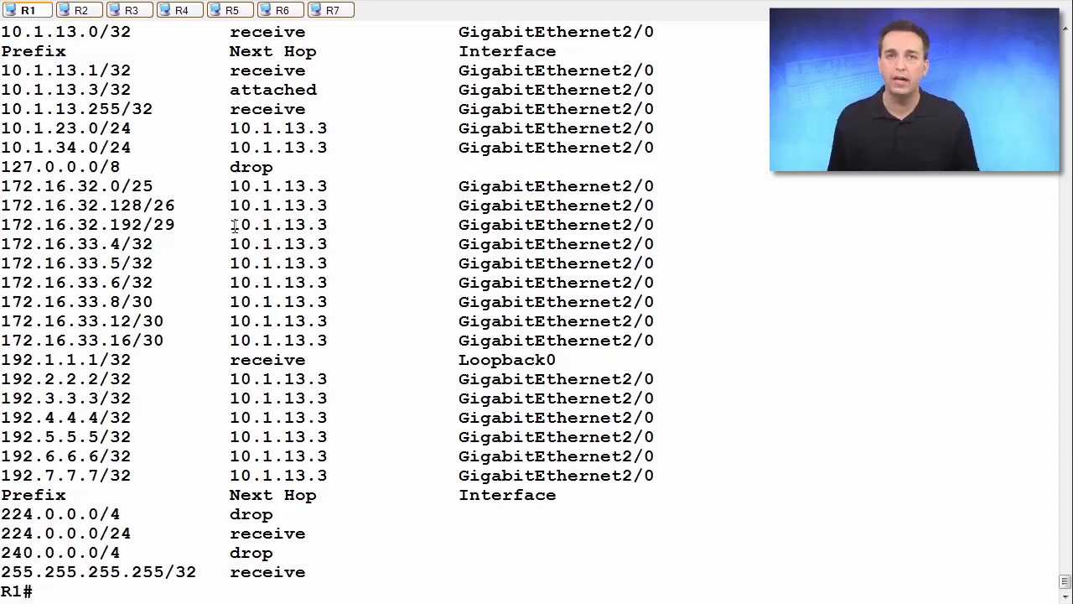
left_click_drag(230, 225, 333, 225)
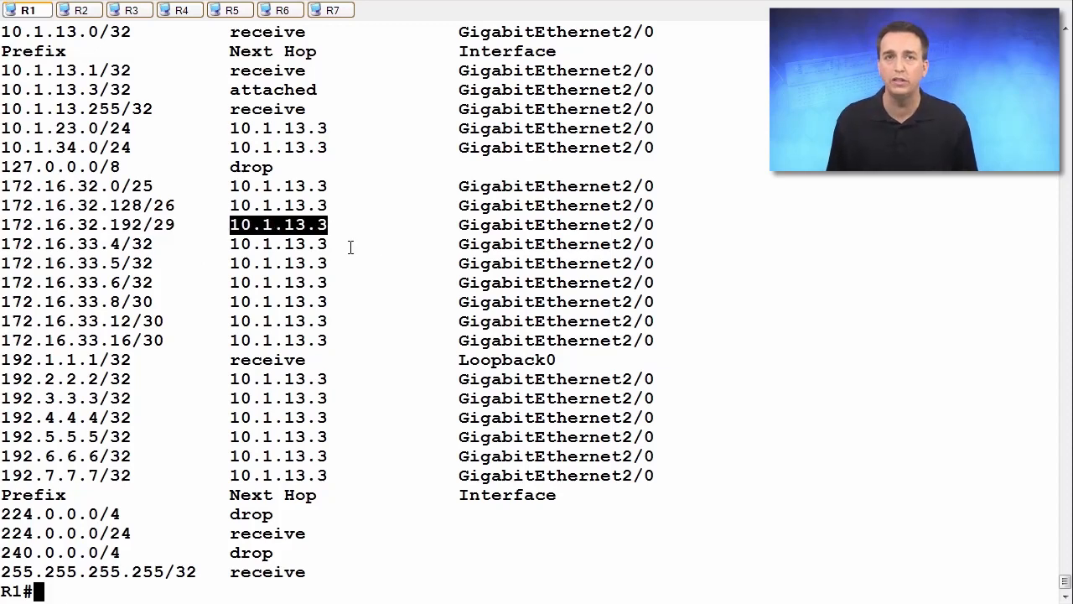
left_click_drag(458, 225, 661, 224)
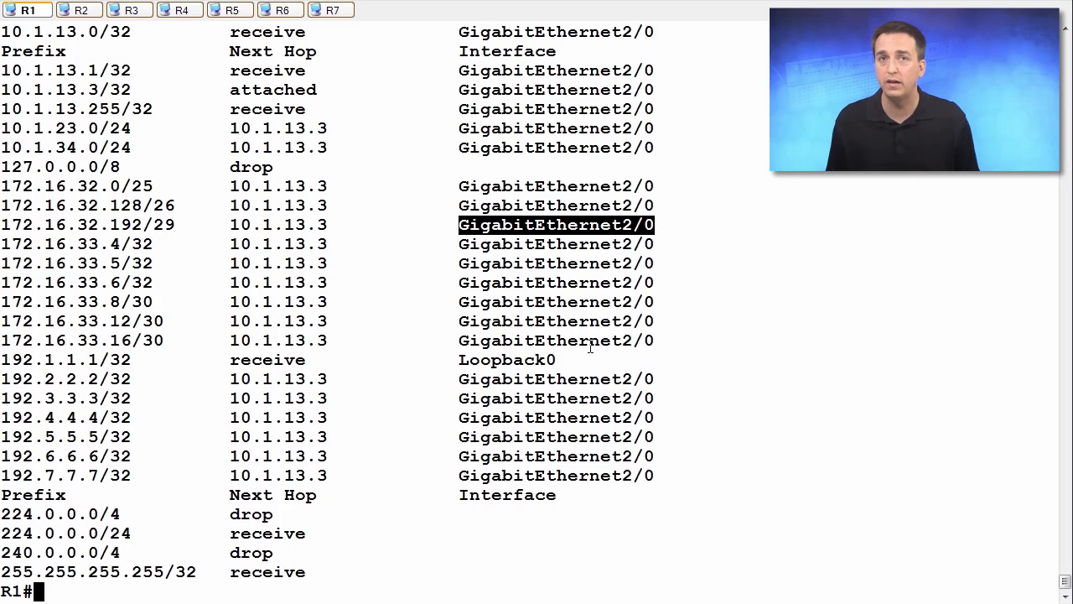
left_click(302, 587)
key("Return")
key("Return")
key("Return")
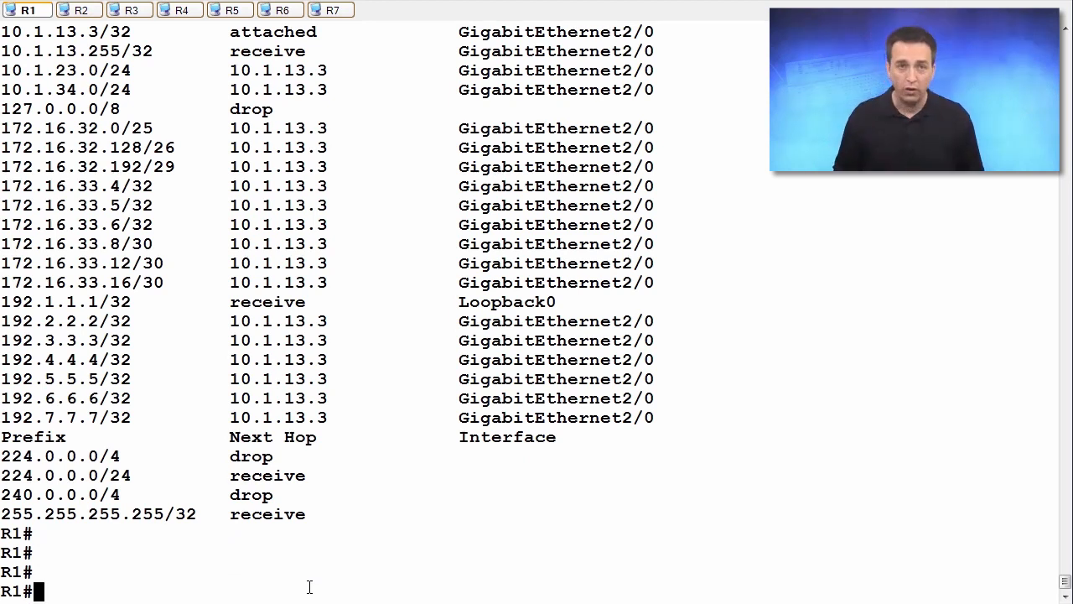
type("show ")
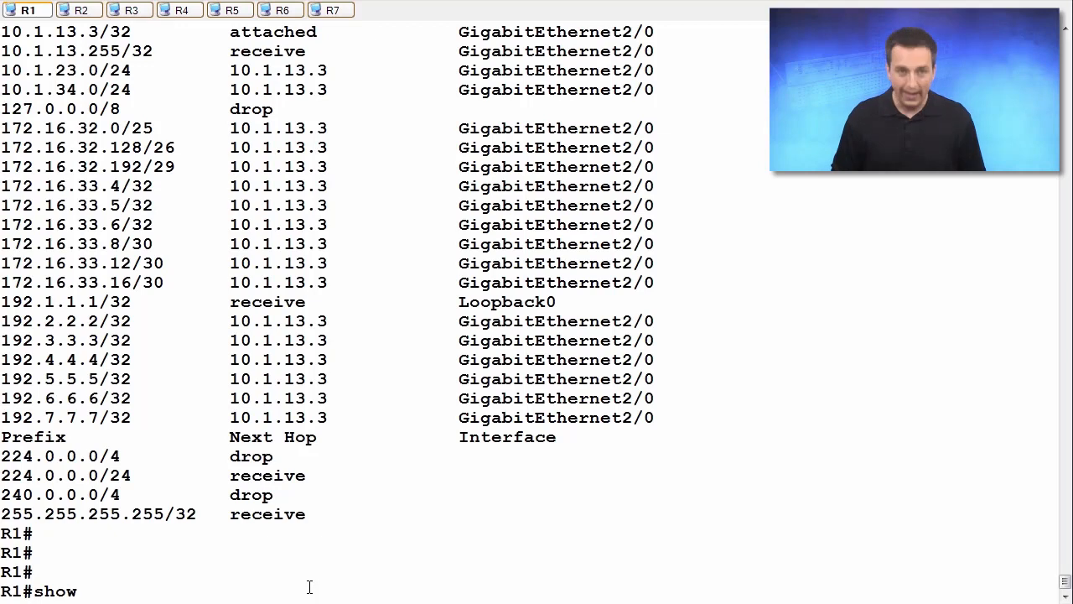
type("ad")
- Run show adjacency detail to list R1's IP and IPv6 adjacencies on GigabitEthernet2/0
key("Tab")
type("de")
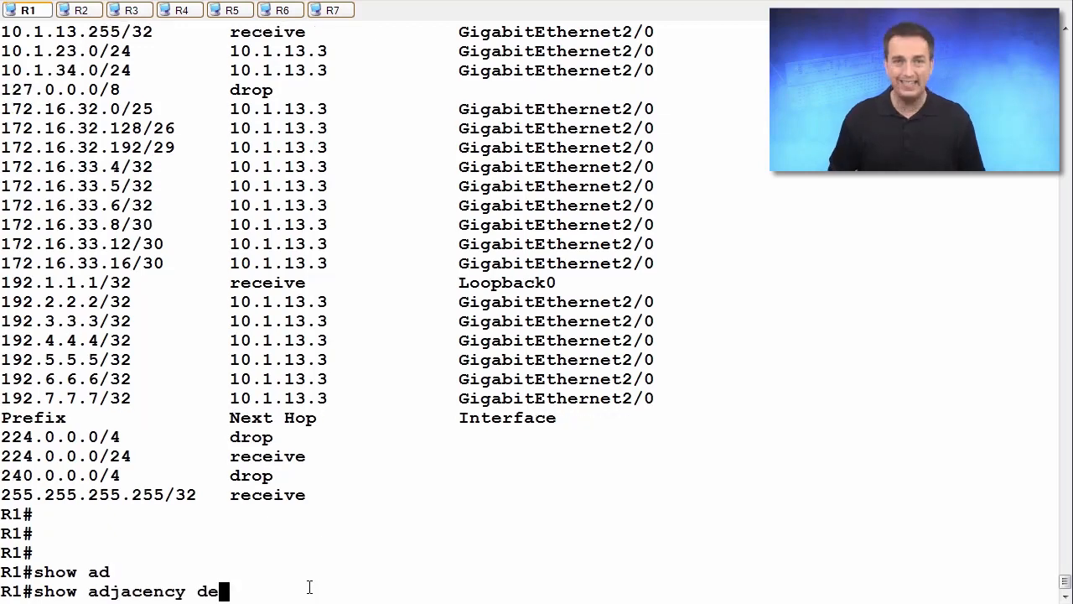
key("Tab")
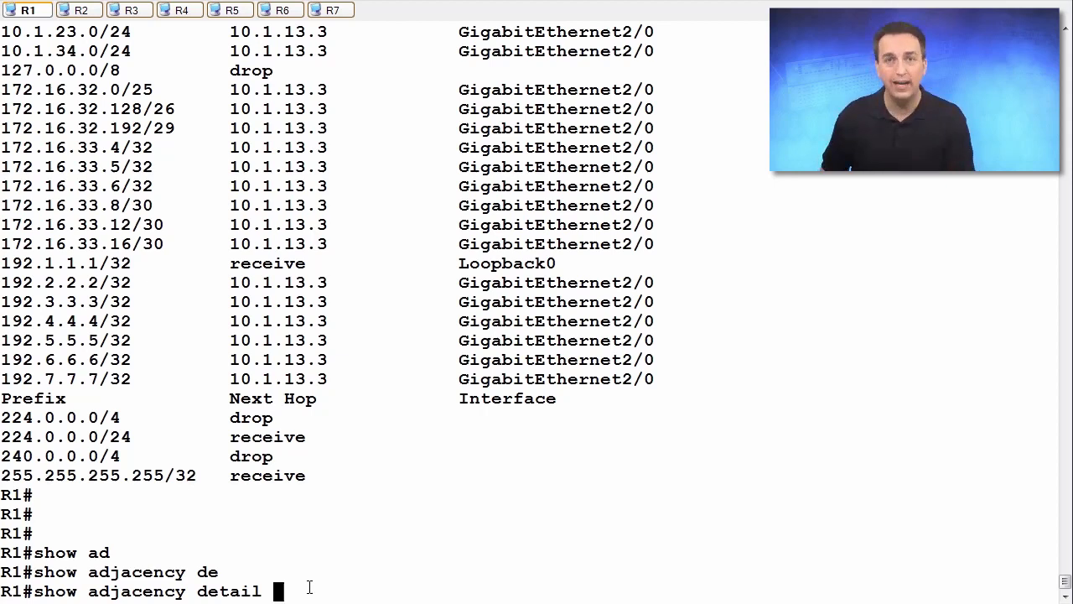
key("Return")
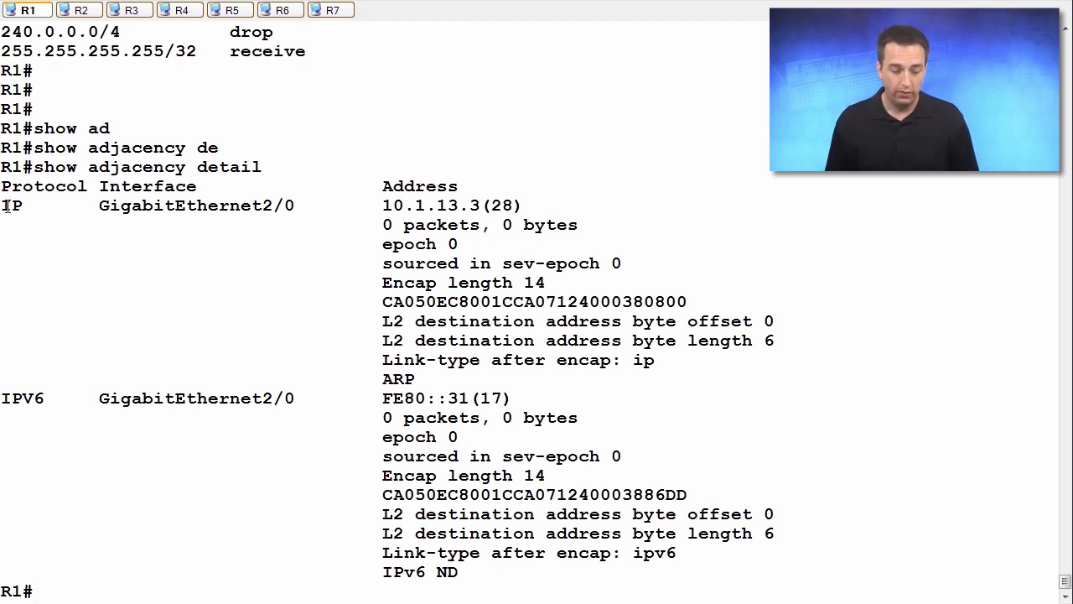
- Highlight the IP and IPV6 protocol entries, GigabitEthernet2/0, and neighbours 10.1.13.3 and FE80::31
left_click_drag(3, 207, 92, 208)
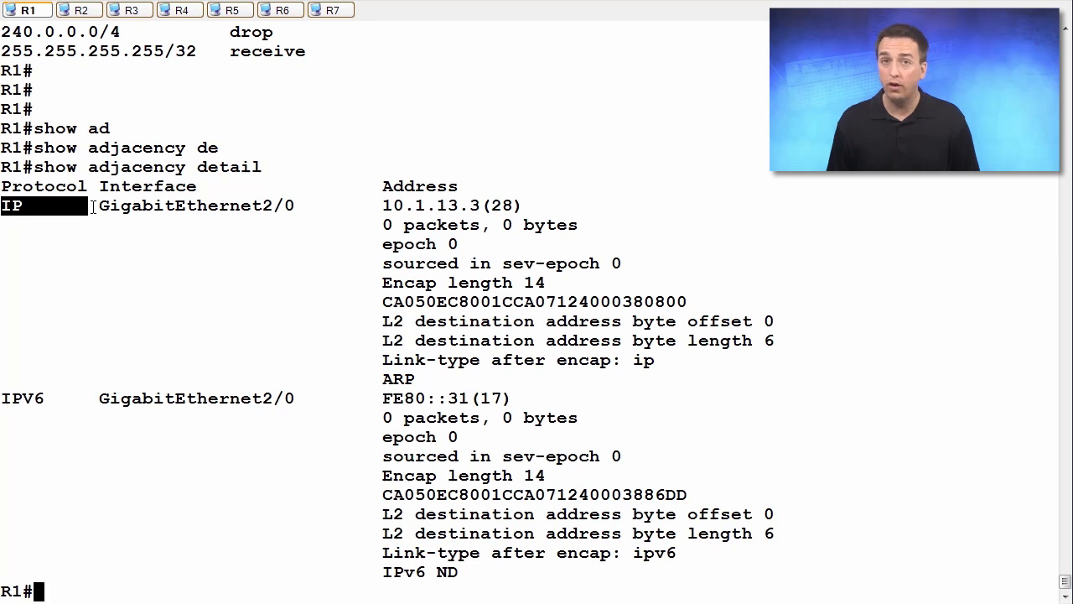
left_click_drag(1, 399, 71, 401)
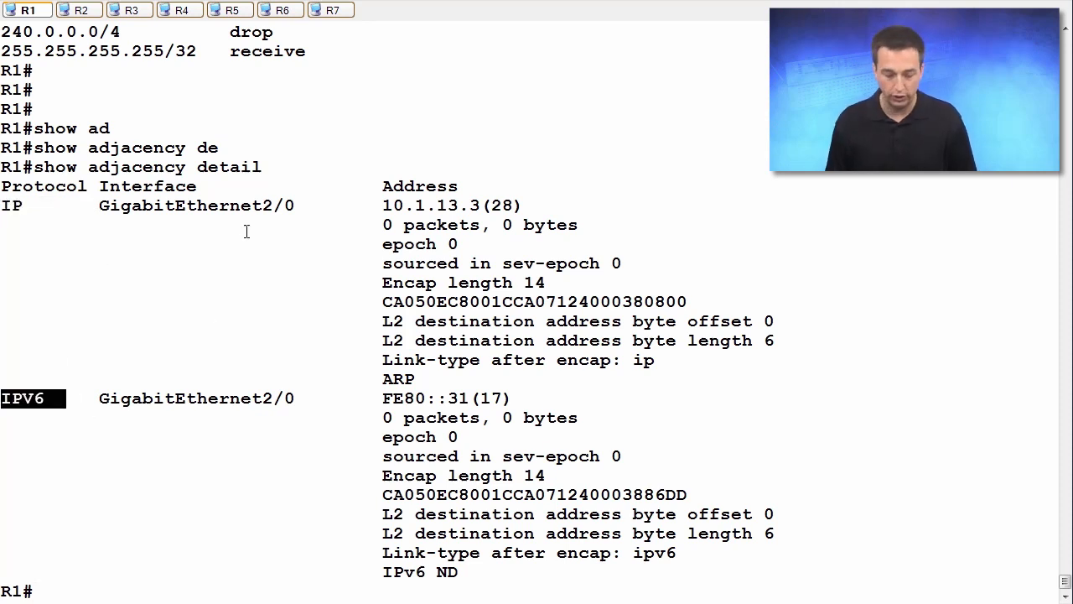
left_click_drag(99, 208, 304, 206)
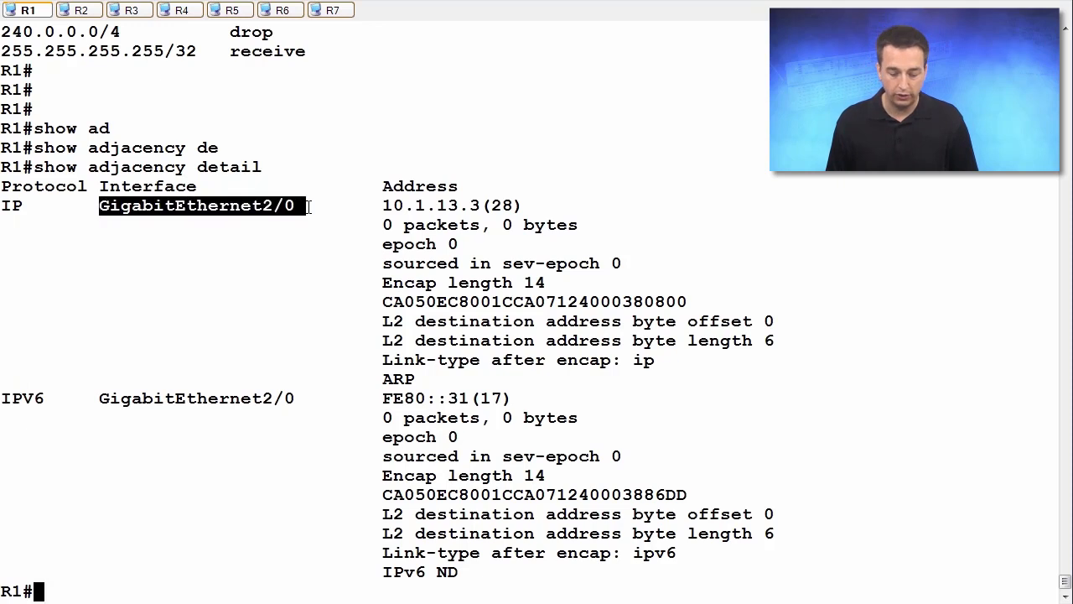
left_click_drag(383, 207, 484, 205)
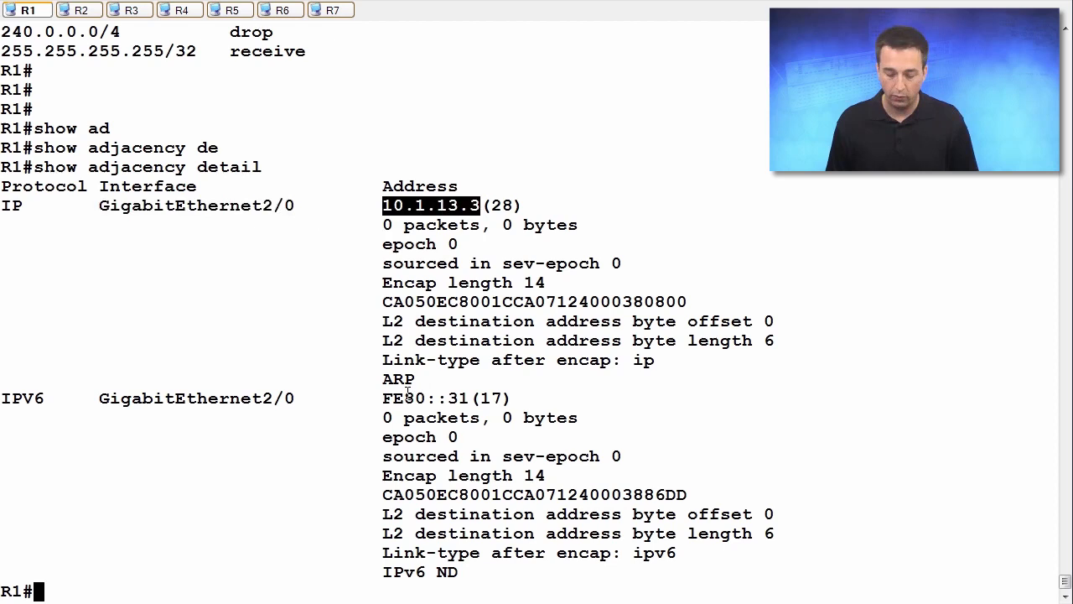
left_click_drag(383, 399, 476, 401)
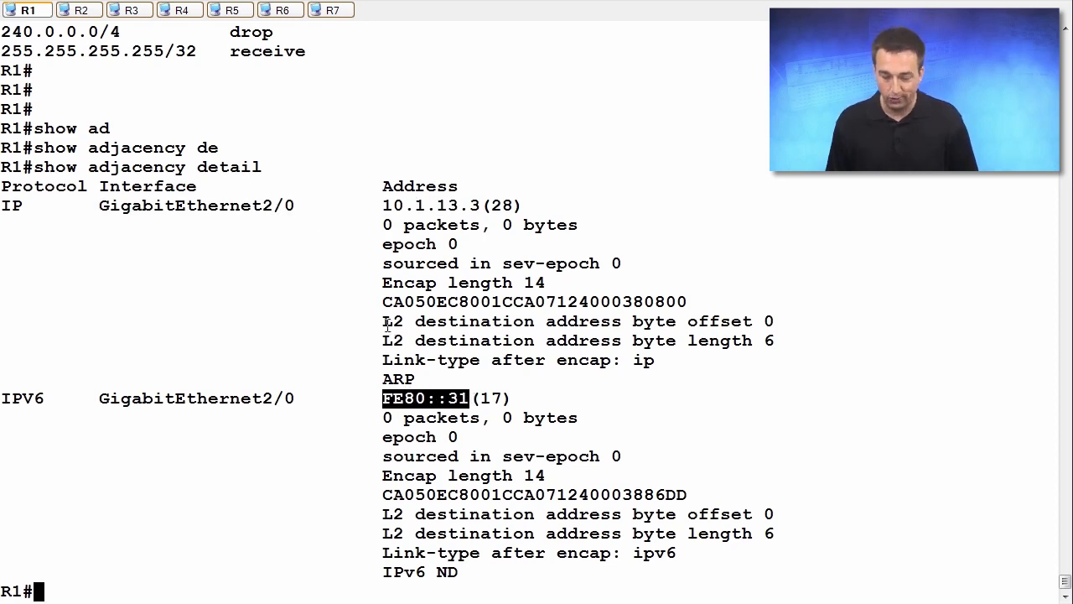
- Highlight the MAC addresses in both the IP and IPv6 adjacency rewrite headers
left_click_drag(384, 302, 647, 303)
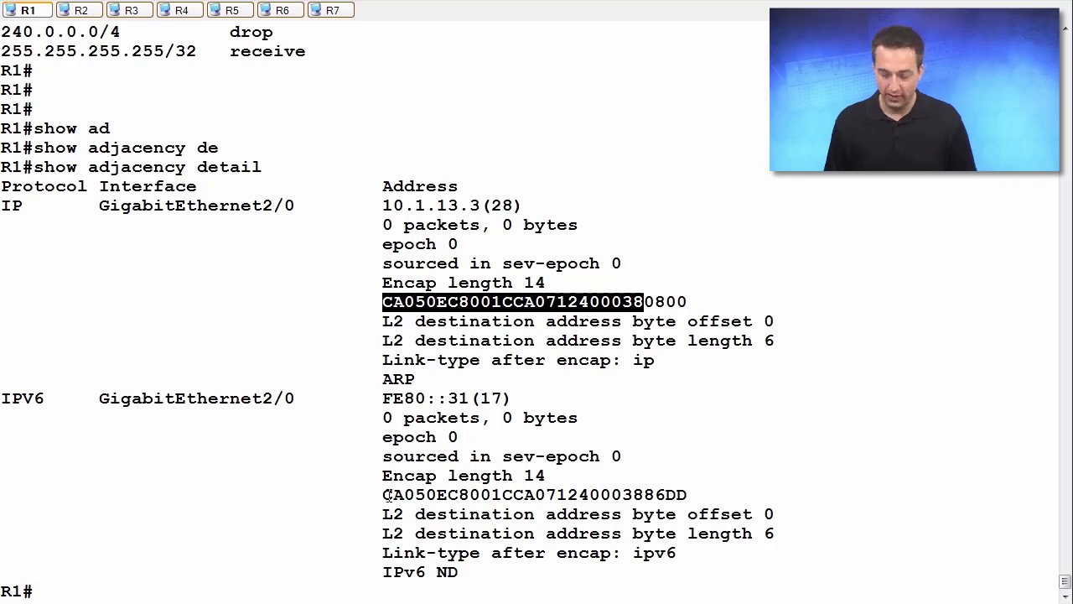
left_click_drag(384, 495, 668, 495)
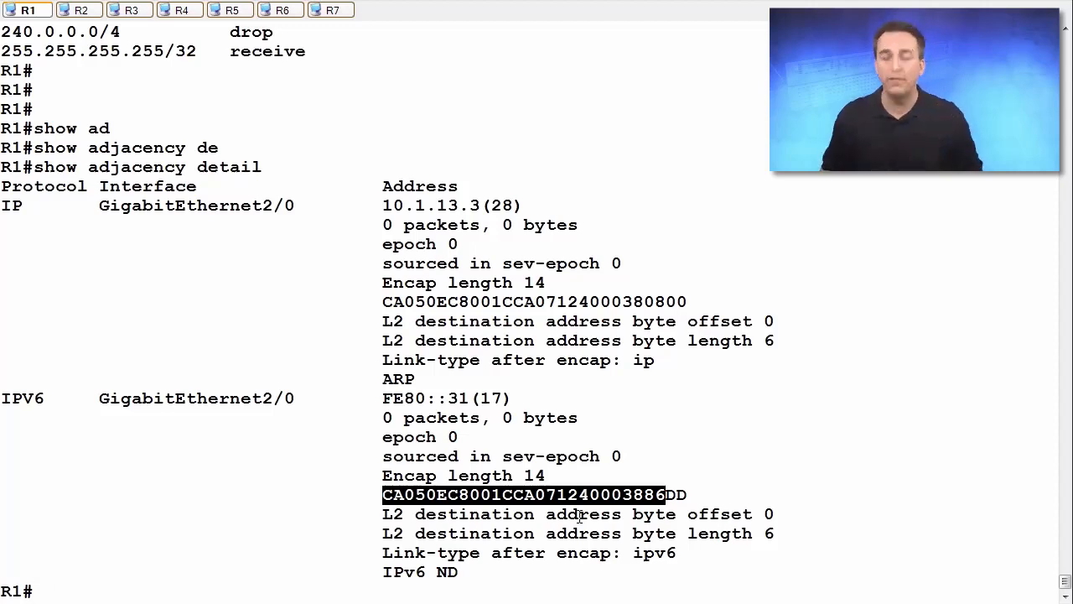
- Highlight the whole 172.16.32.192/29 CEF row with next hop 10.1.13.3
key("Return")
scroll(545, 487, "up", 5)
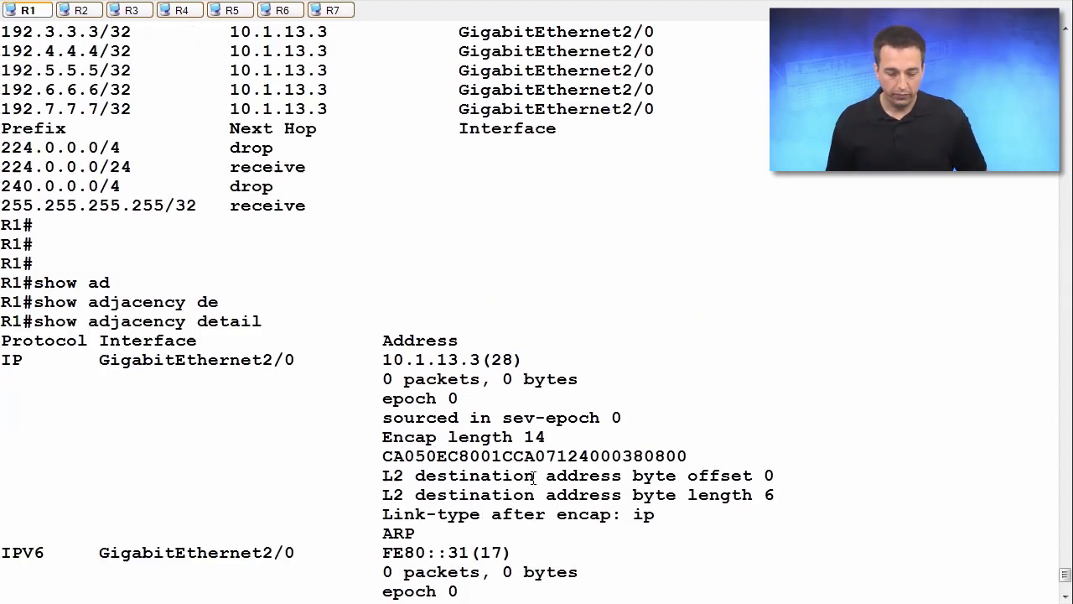
scroll(536, 482, "up", 5)
scroll(99, 230, "up", 3)
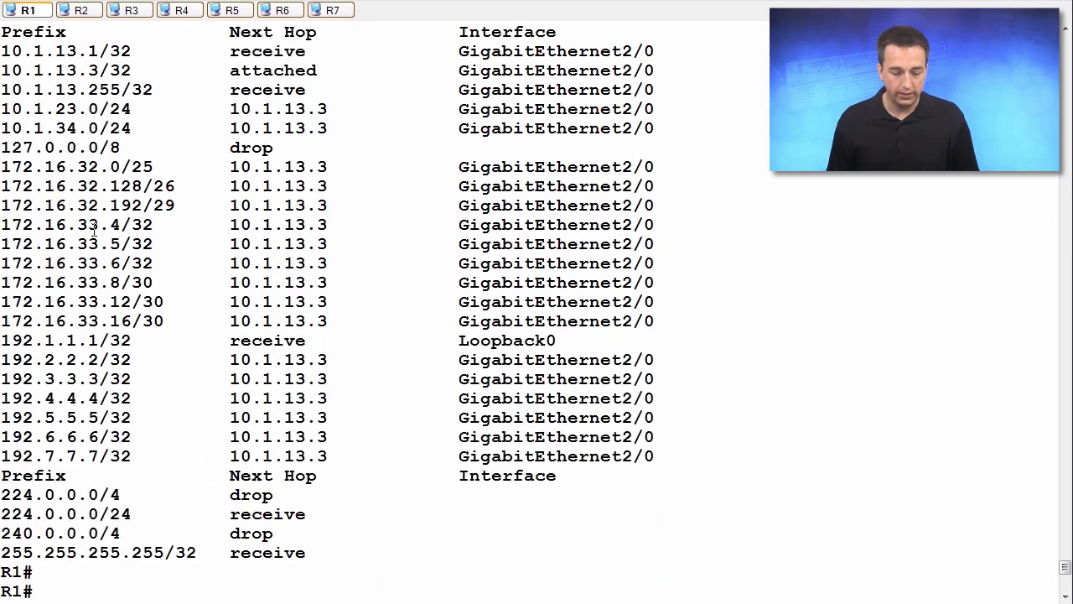
left_click_drag(3, 204, 219, 204)
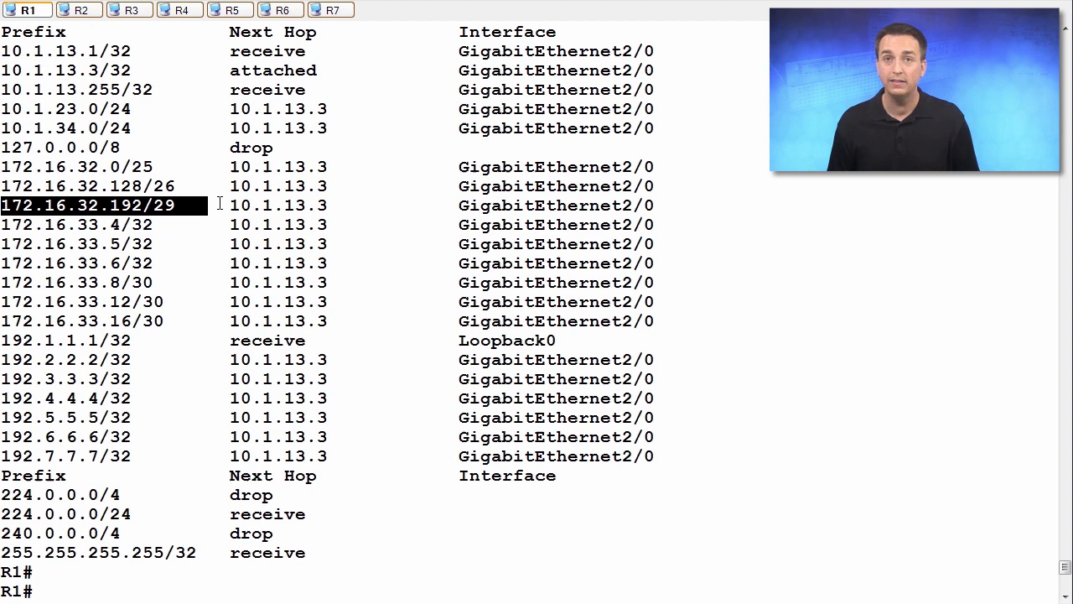
left_click_drag(219, 203, 336, 202)
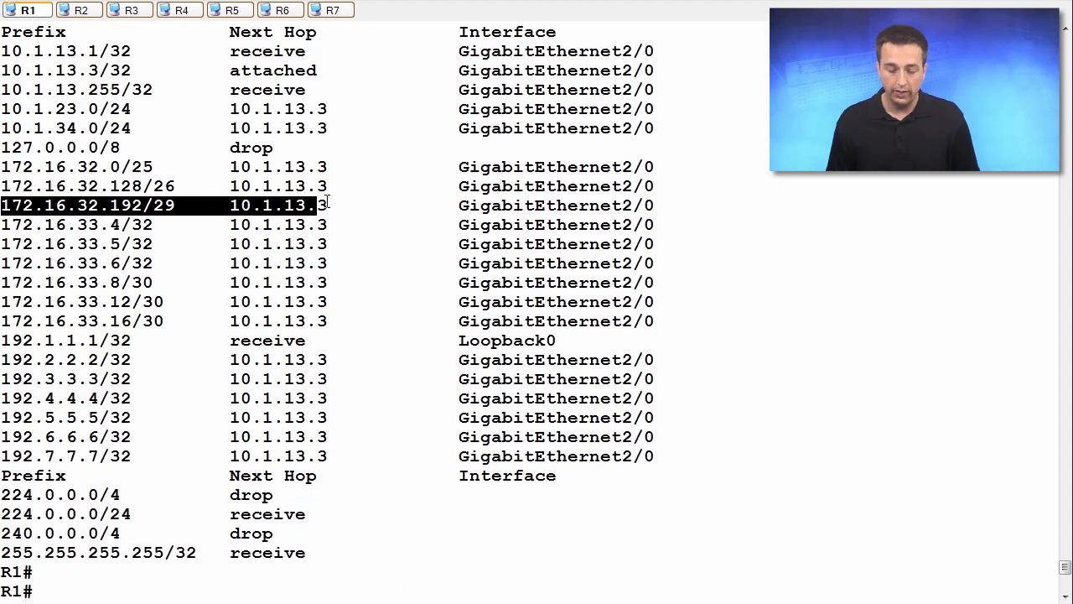
left_click_drag(336, 202, 663, 205)
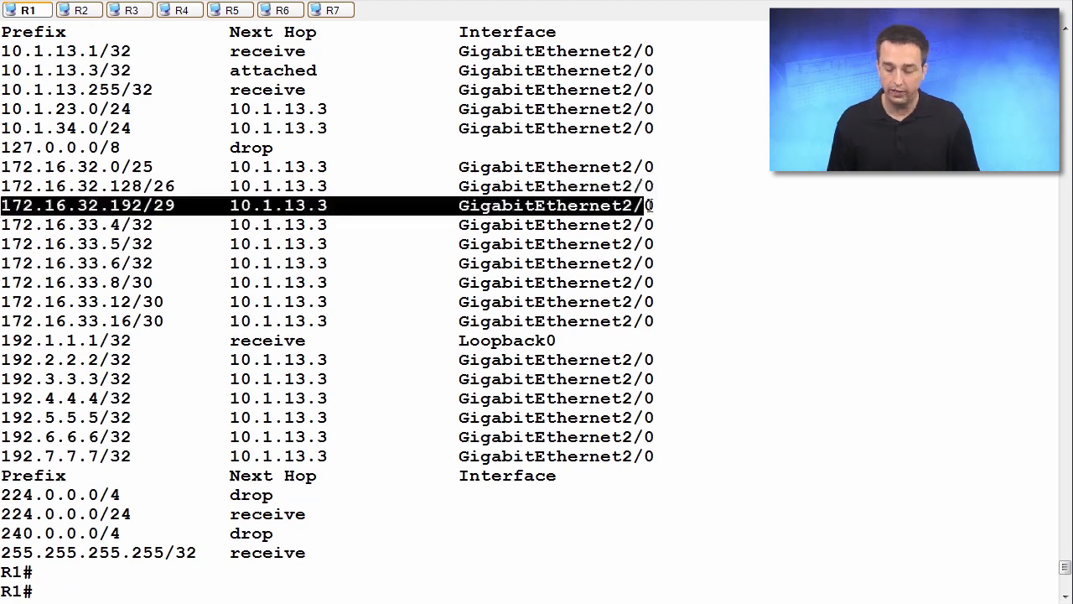
scroll(545, 268, "down", 3)
scroll(545, 268, "down", 3)
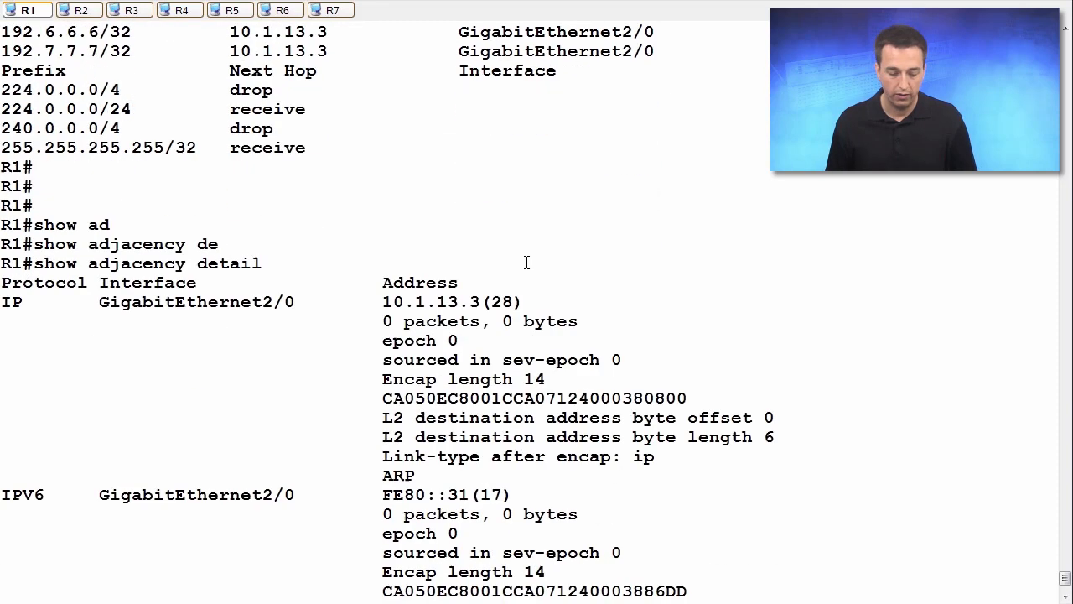
scroll(519, 260, "down", 3)
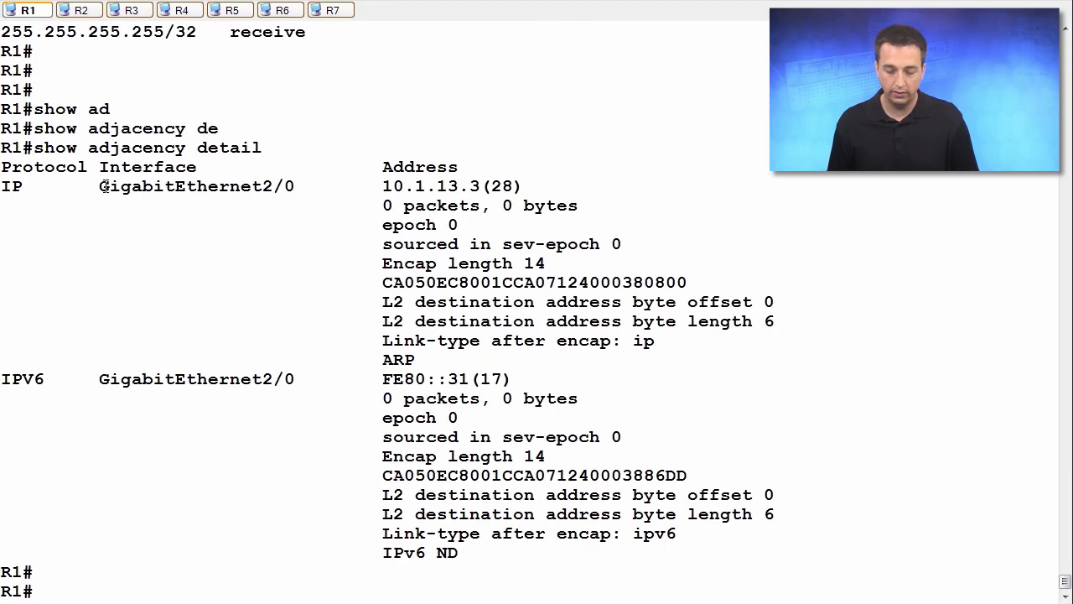
- Highlight the matching GigabitEthernet2/0 10.1.13.3 adjacency and its rewrite header MAC addresses
left_click_drag(100, 186, 480, 186)
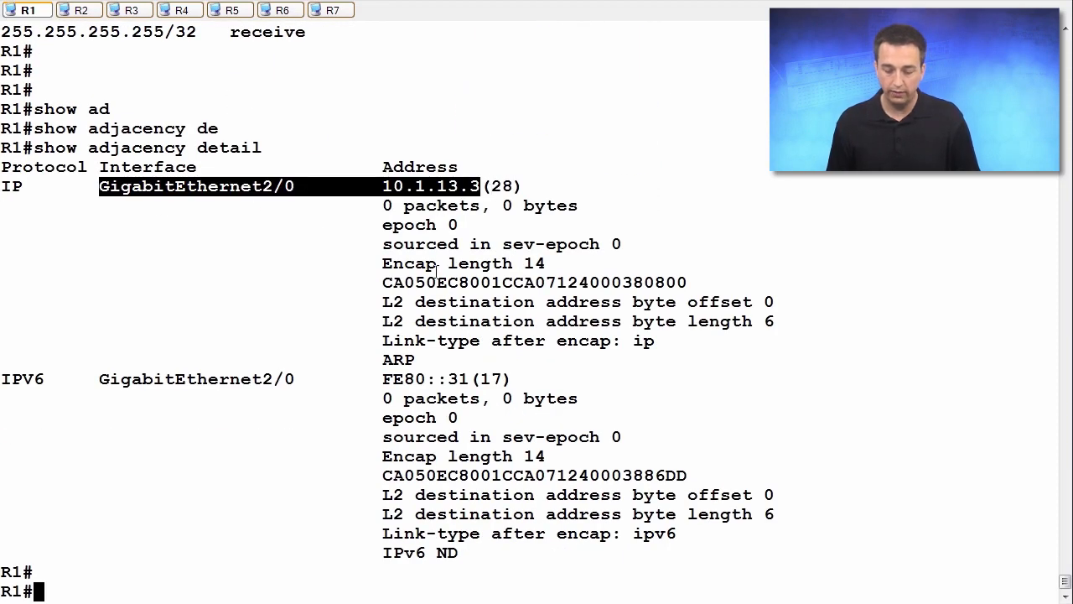
left_click_drag(382, 283, 646, 282)
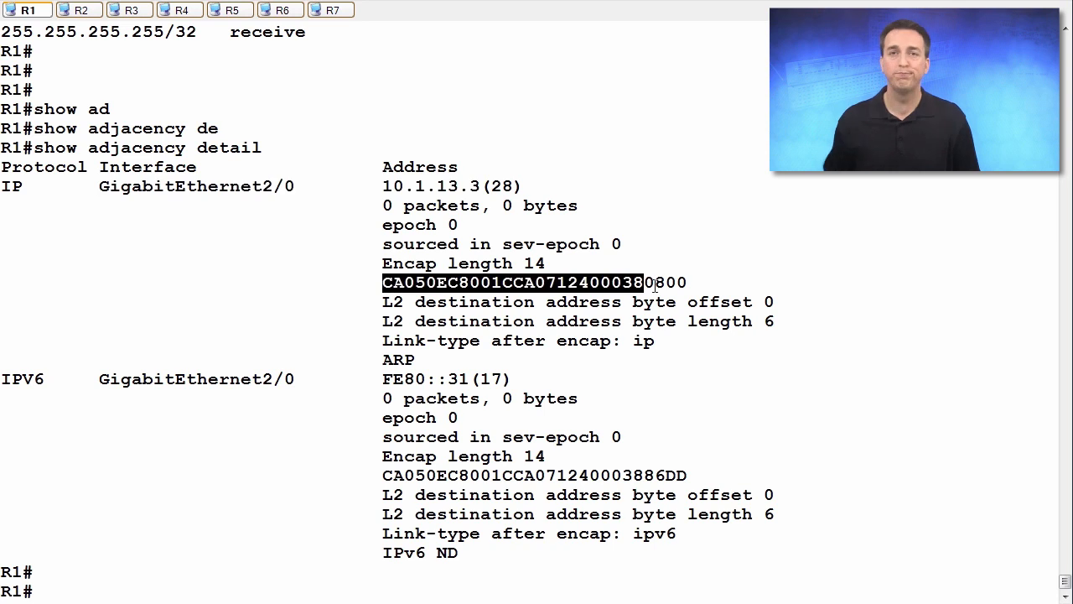